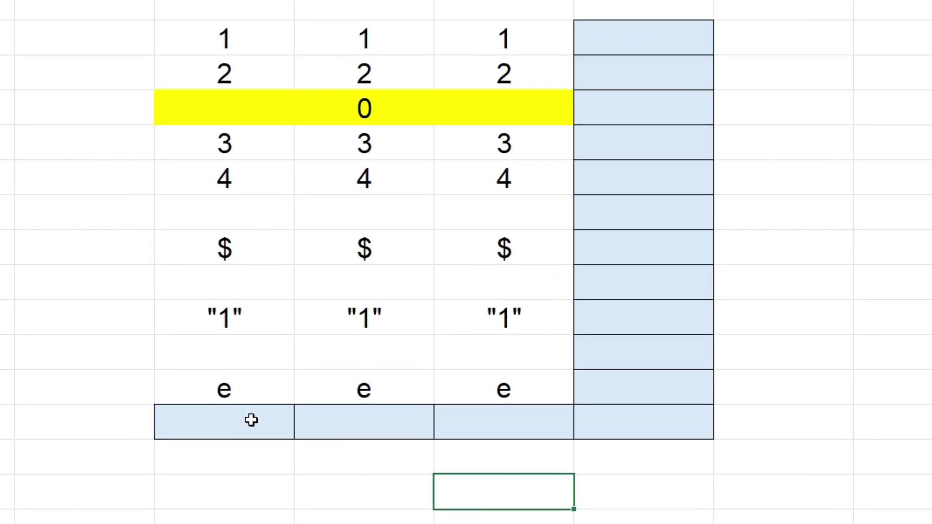
Step: Enter a COUNTBLANK formula in D14 that counts the blank cells in D3:D13
click(318, 321)
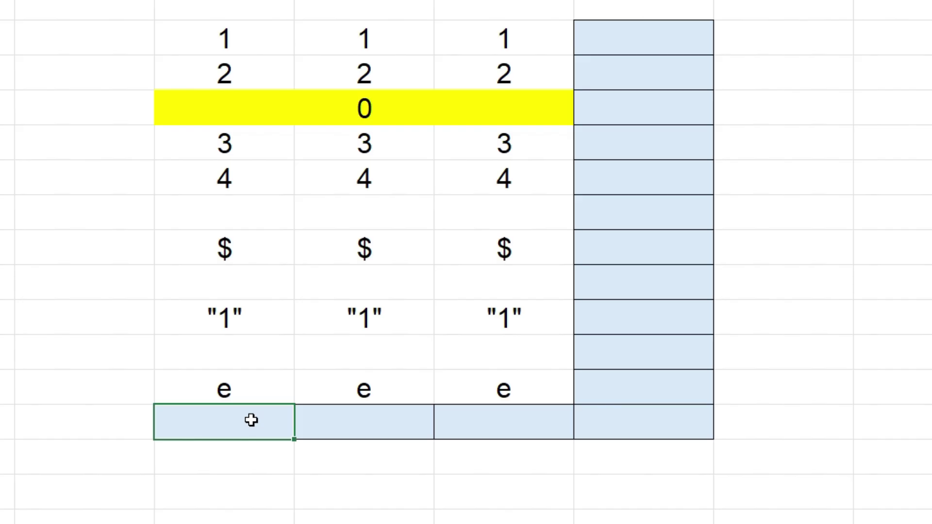
text(=coun)
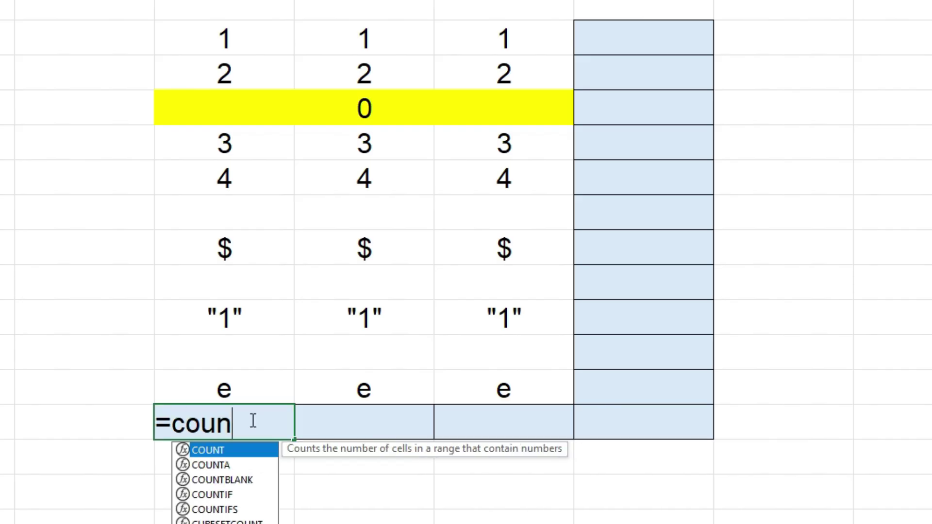
text(tblank)
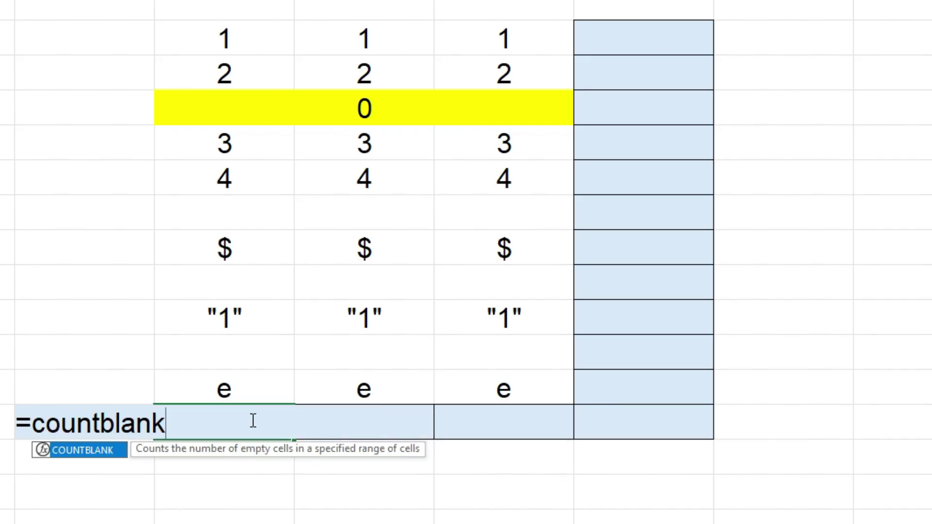
text(()
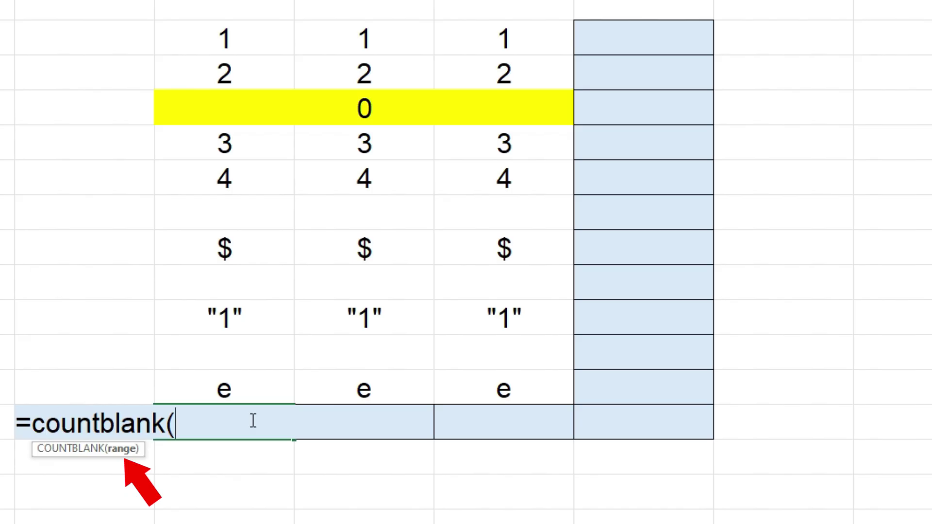
drag(249, 386, 250, 51)
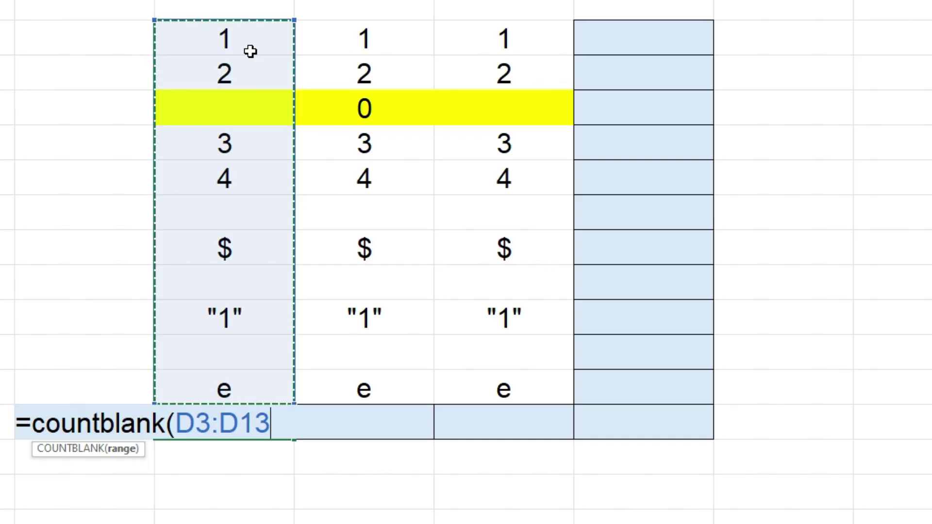
text())
key(Return)
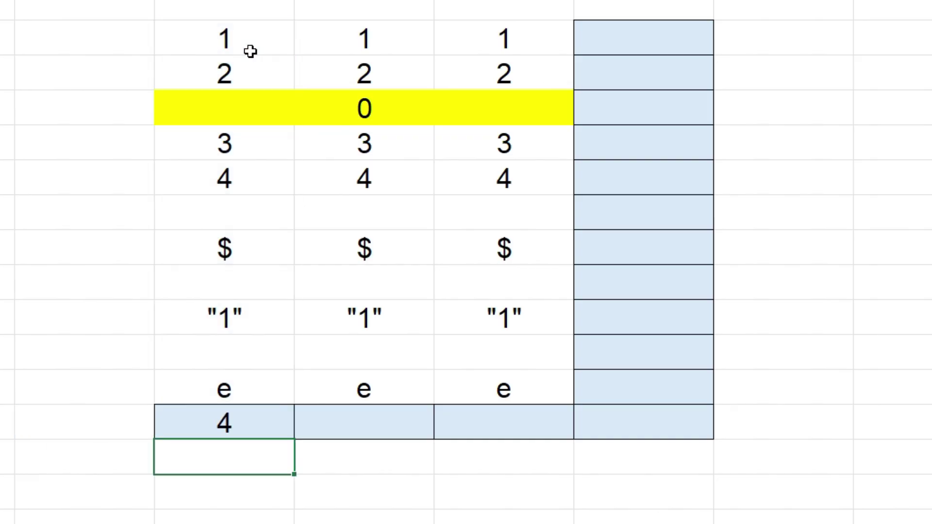
Step: Examine the formula in D14 and check the contents of the blank-looking cells D5 and D8
click(239, 416)
key(F2)
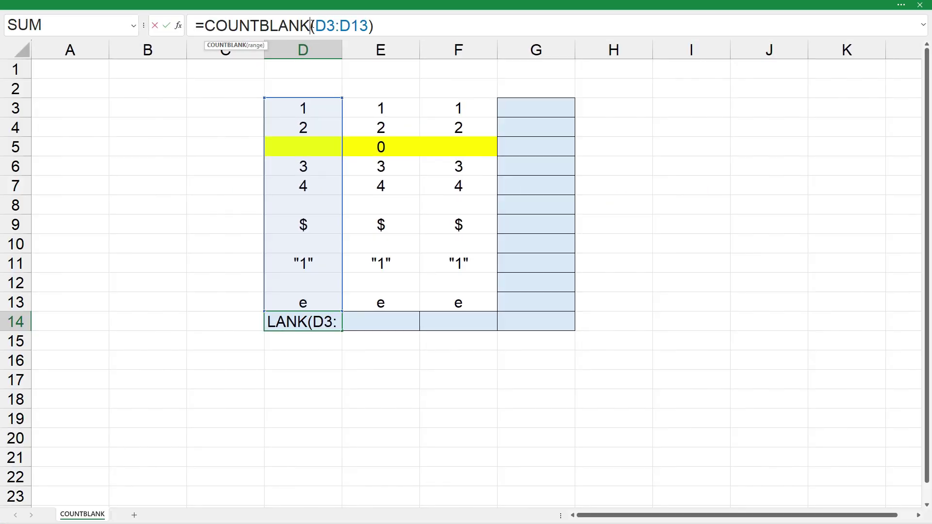
key(Escape)
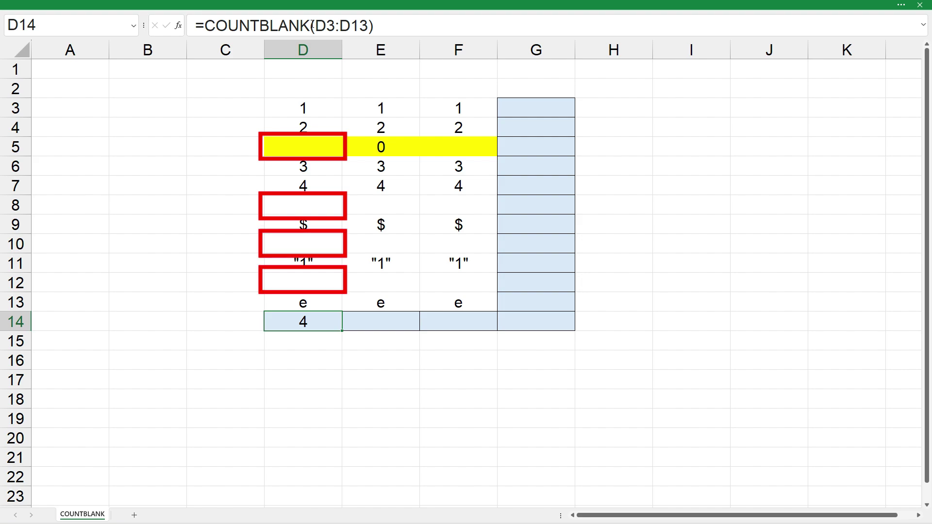
click(312, 150)
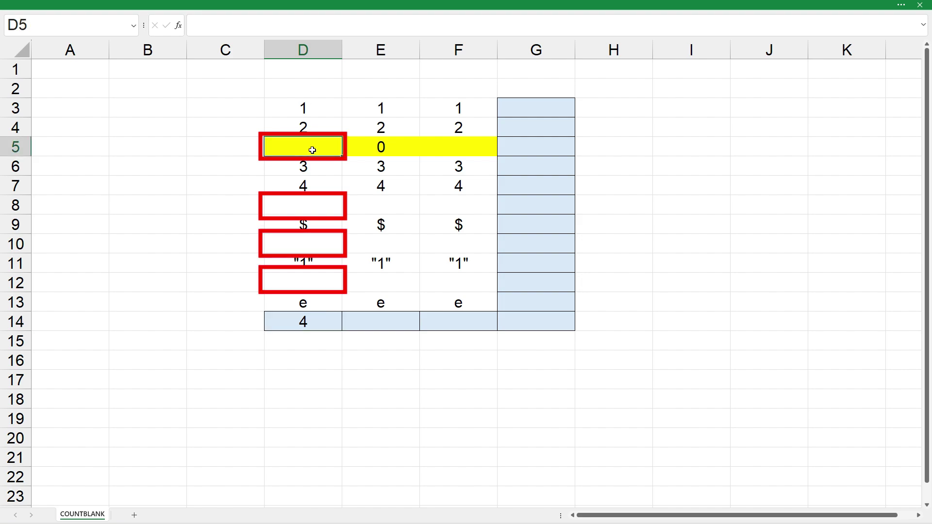
click(265, 26)
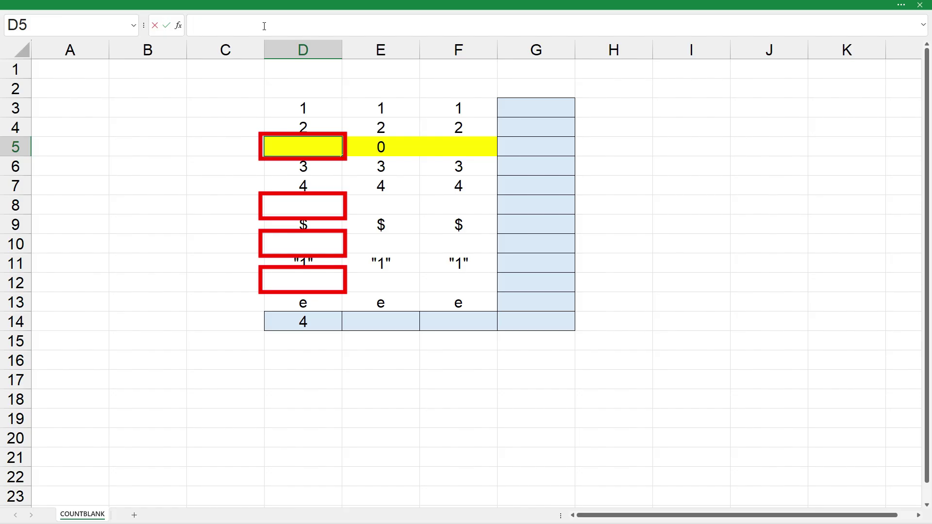
key(Escape)
click(295, 207)
click(298, 27)
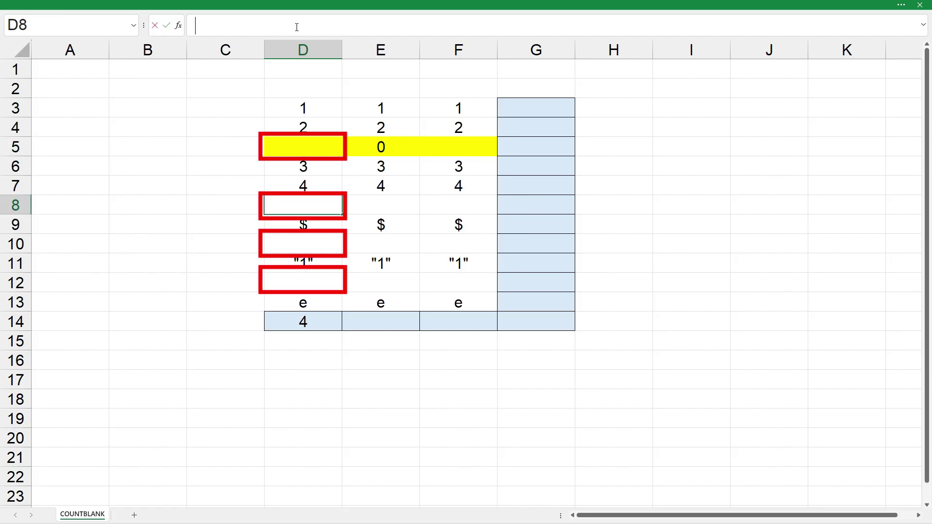
key(Escape)
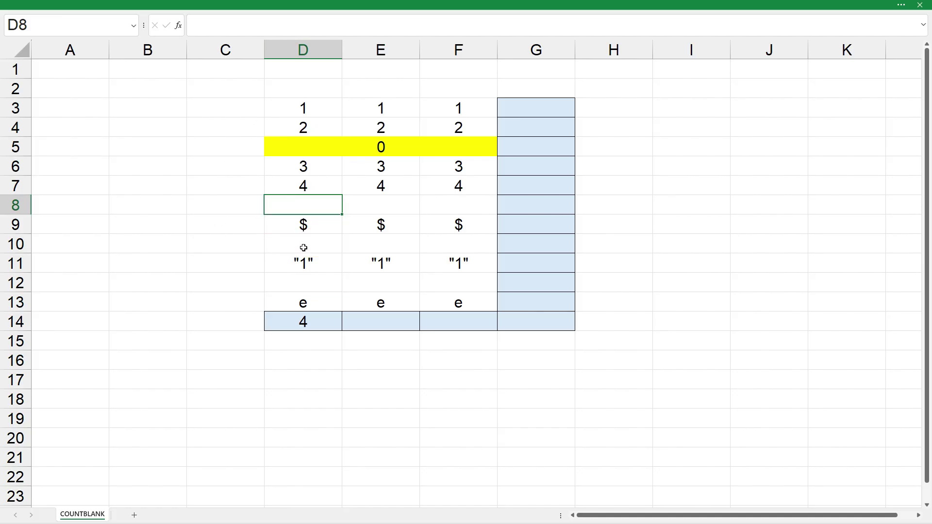
Step: Fill the COUNTBLANK formula from D14 across into E14
click(330, 324)
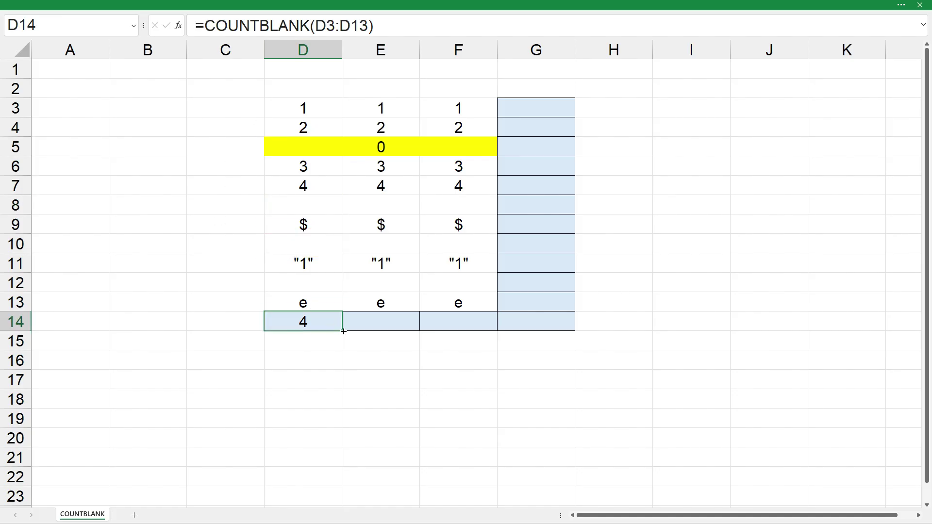
drag(342, 331, 420, 330)
click(396, 337)
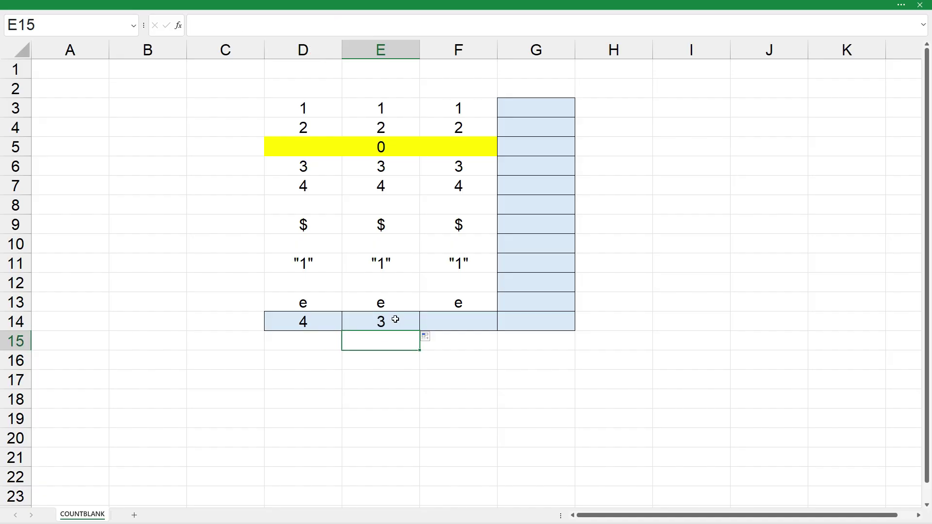
Step: Examine the range used by the formula in E14 and compare the contents of E5 and D5
click(395, 320)
click(305, 25)
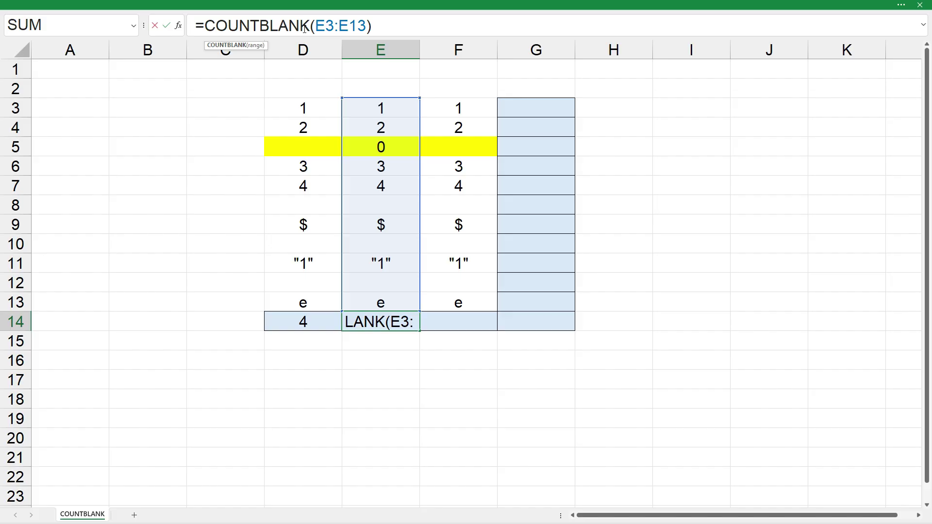
key(Escape)
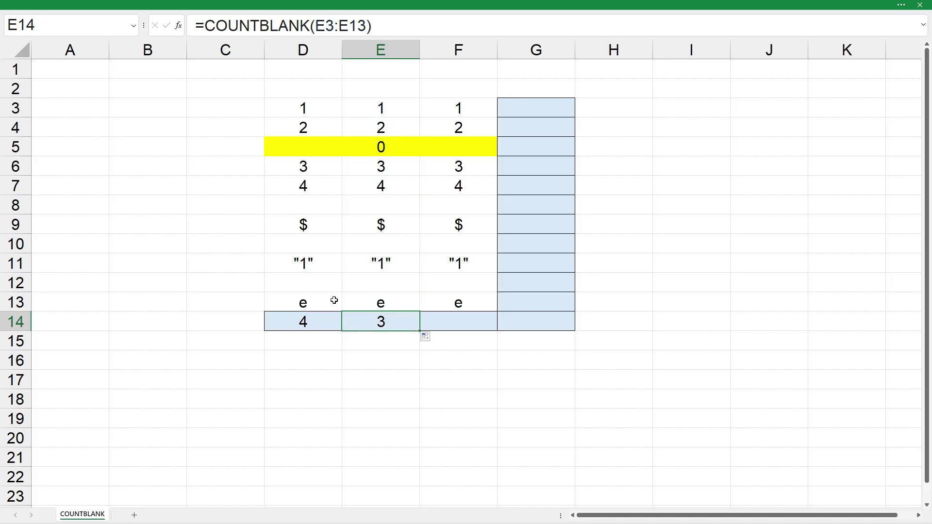
click(365, 357)
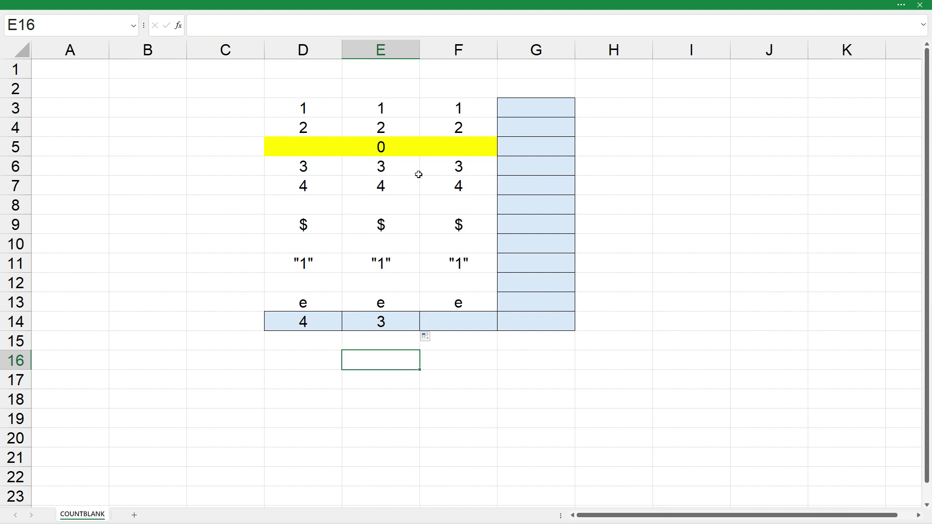
click(404, 147)
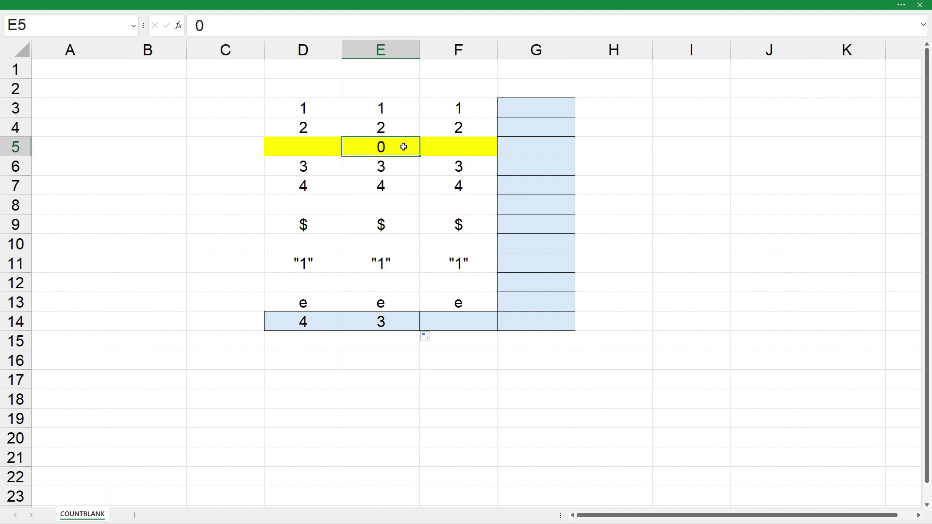
click(332, 149)
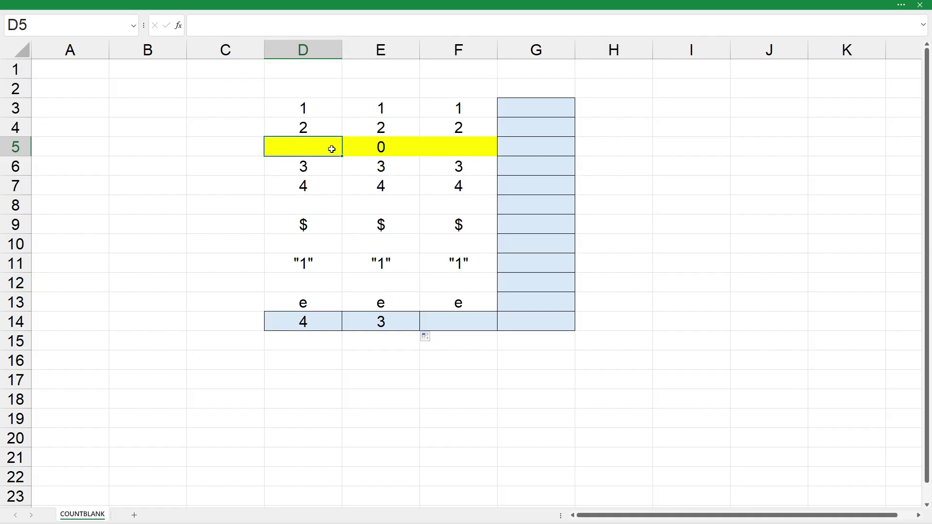
click(397, 147)
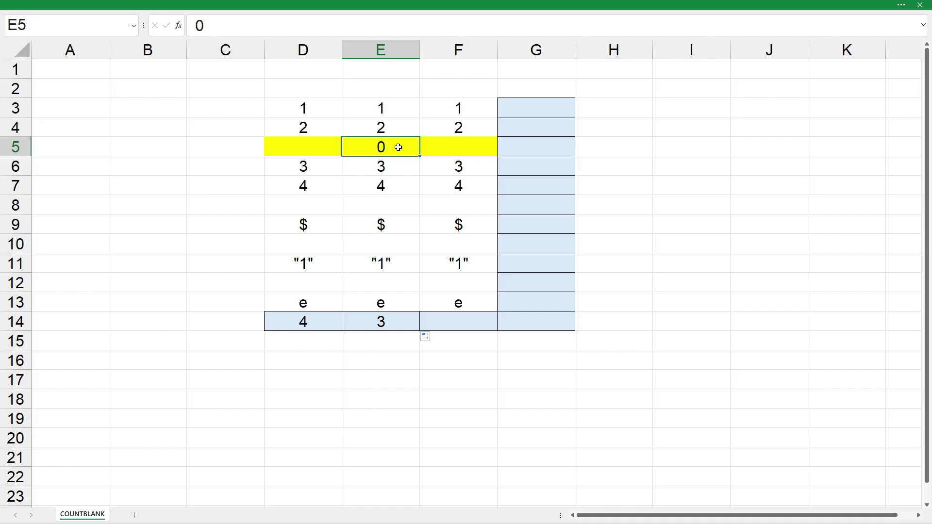
Step: Fill the COUNTBLANK formula from E14 across into F14 and check the range it references
click(374, 326)
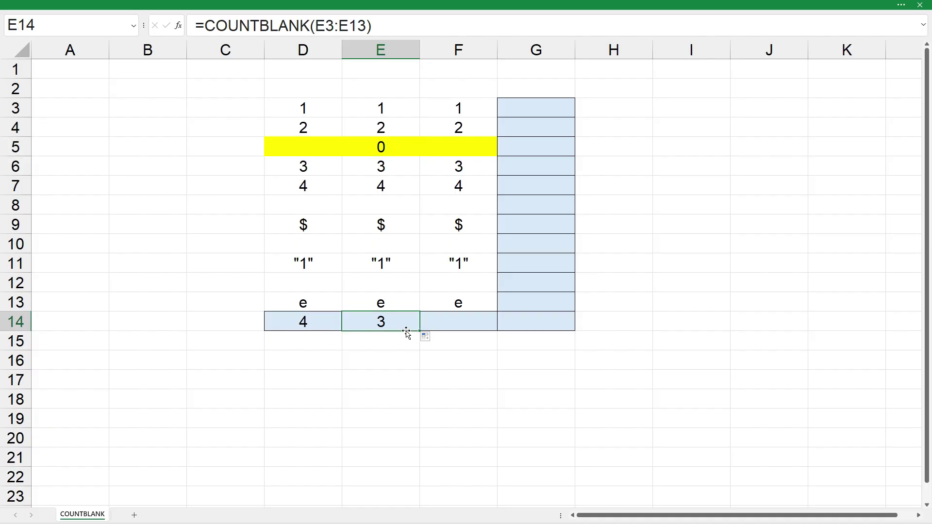
drag(420, 331, 491, 332)
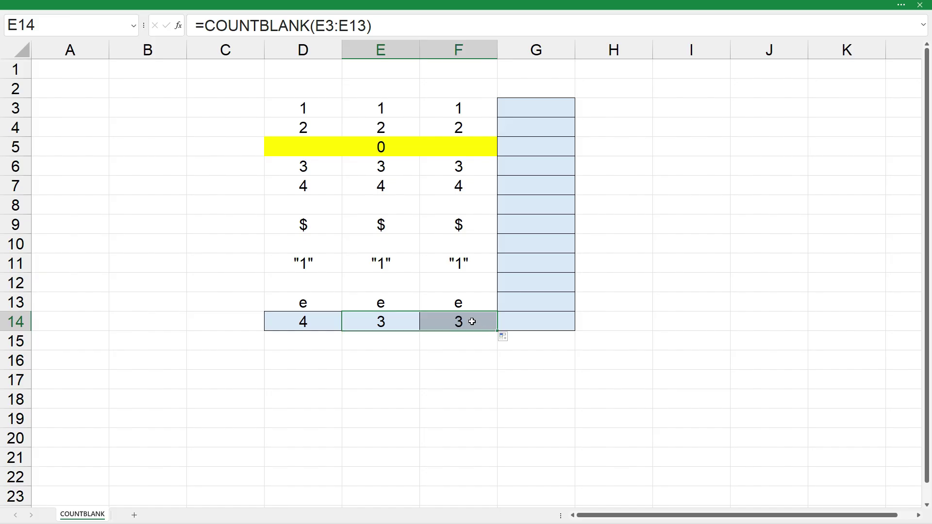
click(472, 322)
click(331, 25)
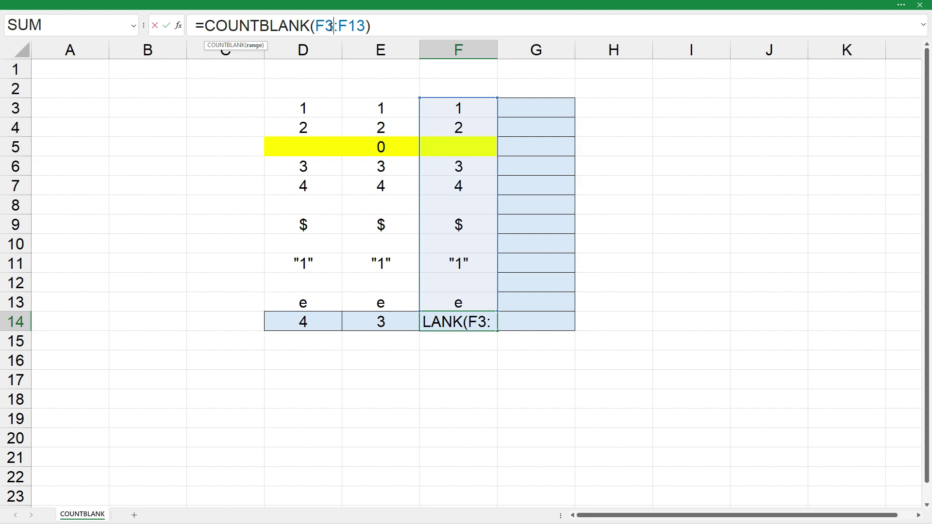
key(Escape)
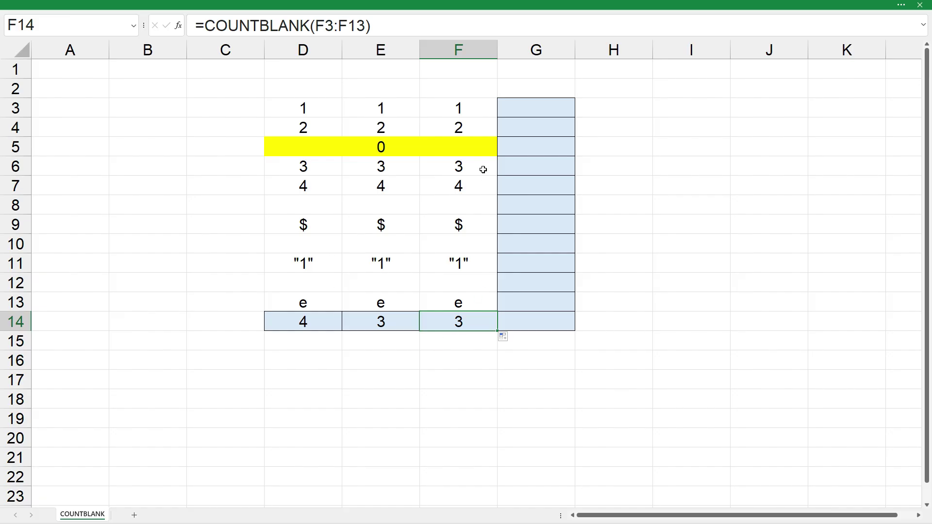
Step: Inspect F5 for hidden characters and compare the highlighted cells D5, E5 and F5
click(480, 149)
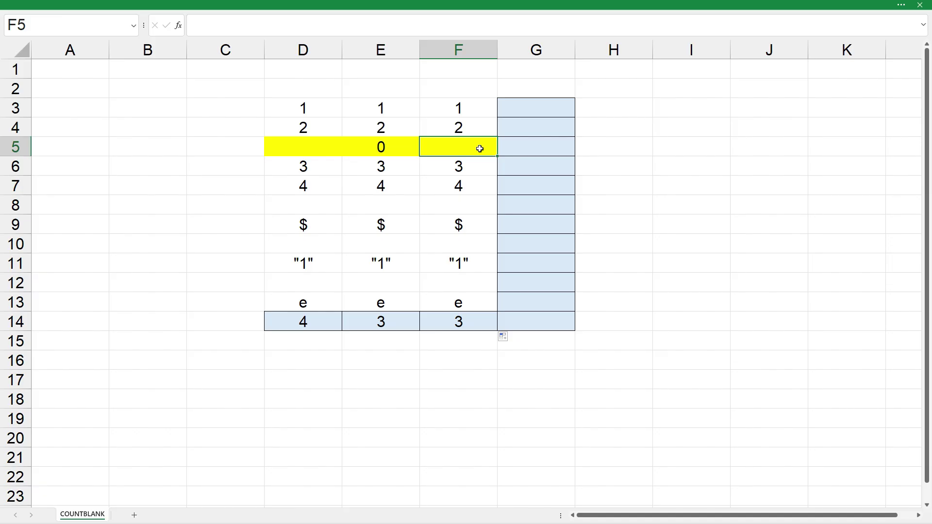
click(265, 29)
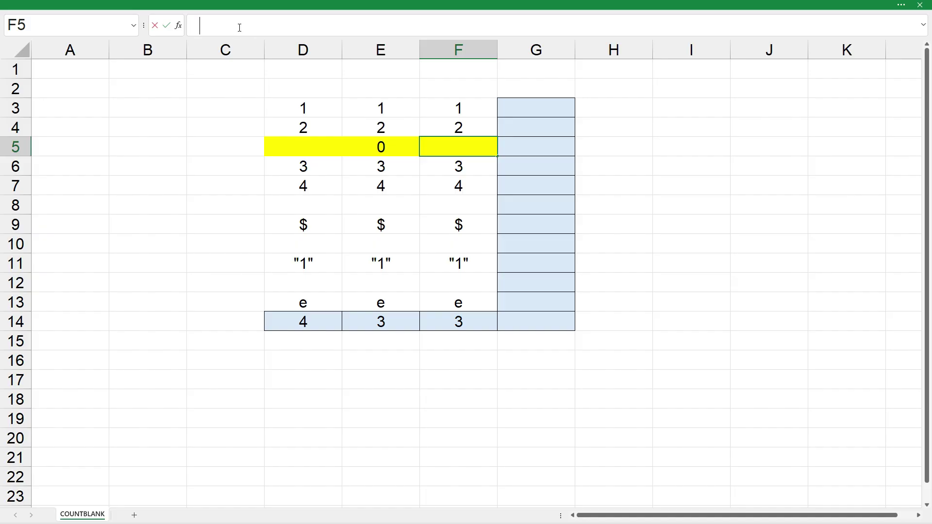
drag(201, 27, 202, 27)
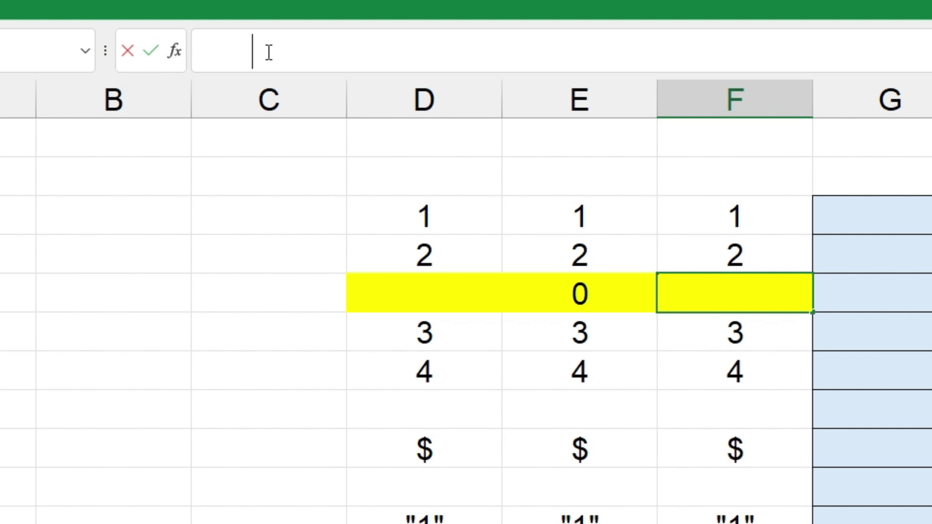
drag(206, 54, 295, 50)
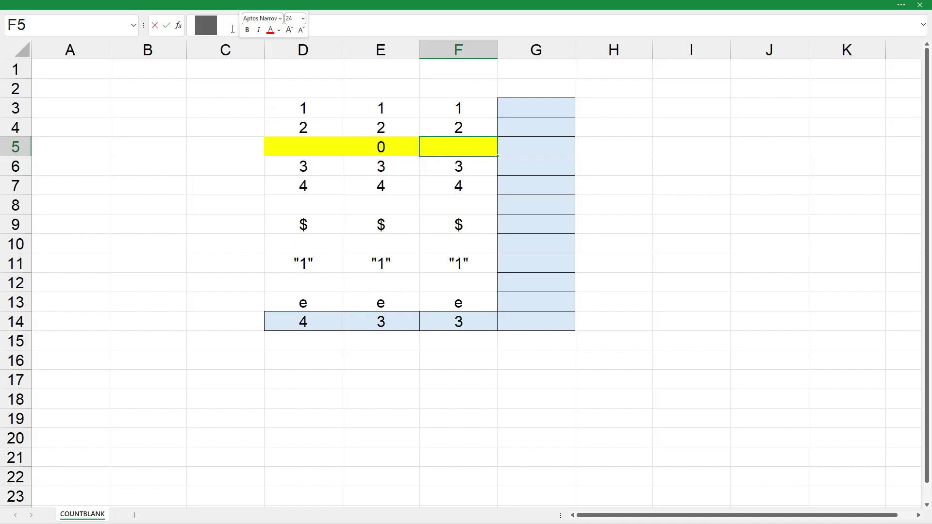
key(Escape)
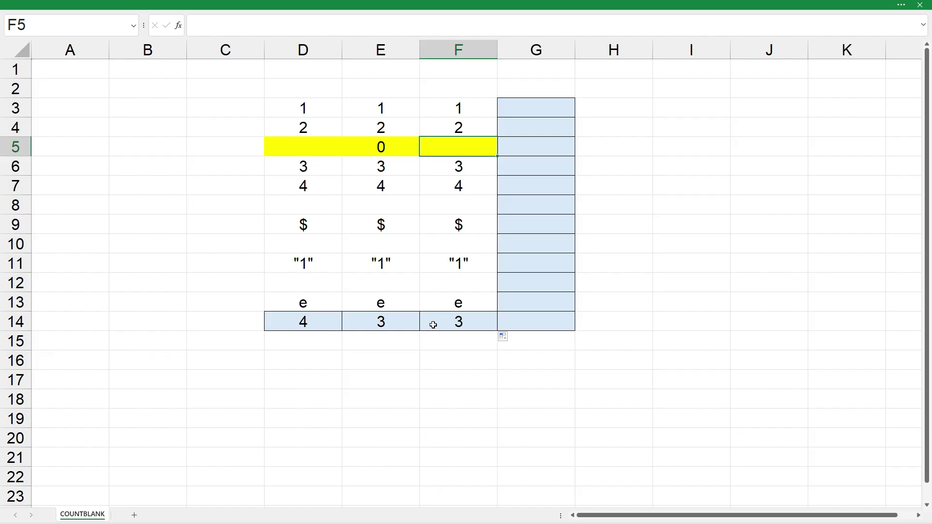
drag(318, 150, 430, 148)
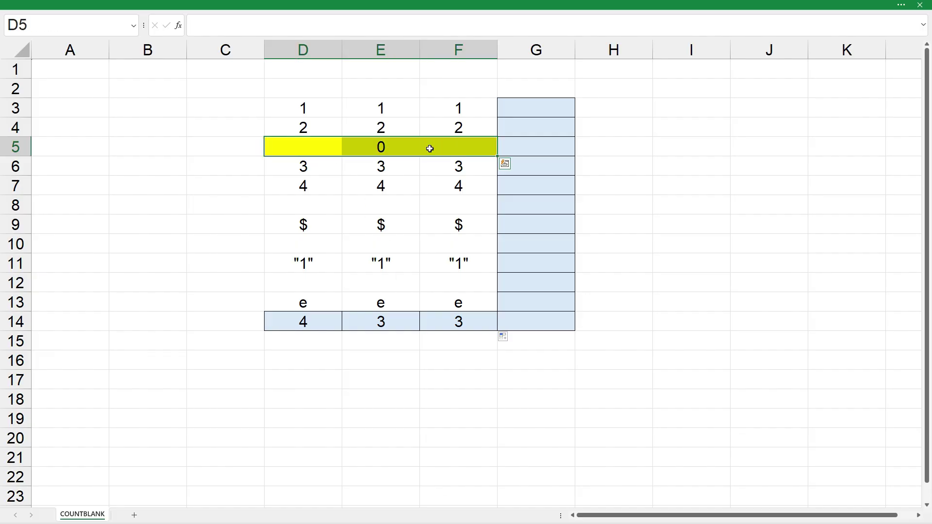
click(324, 146)
click(390, 147)
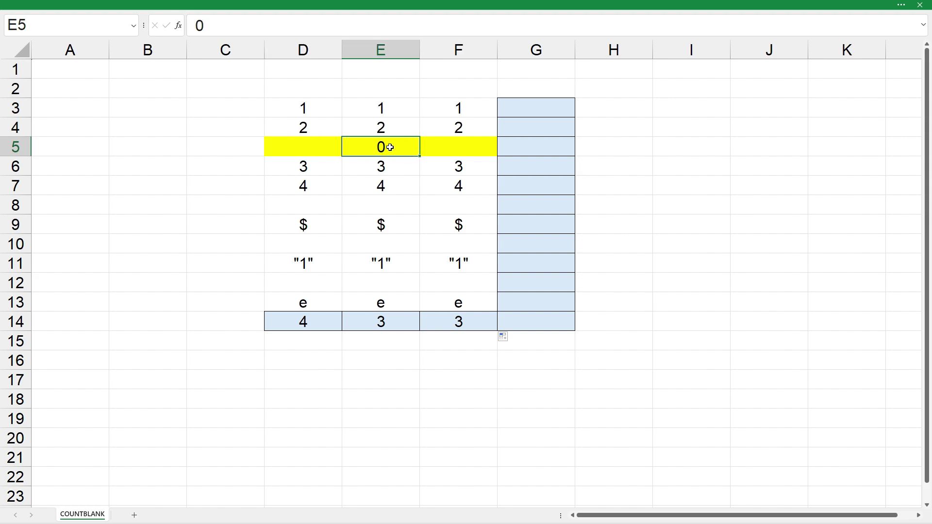
click(459, 147)
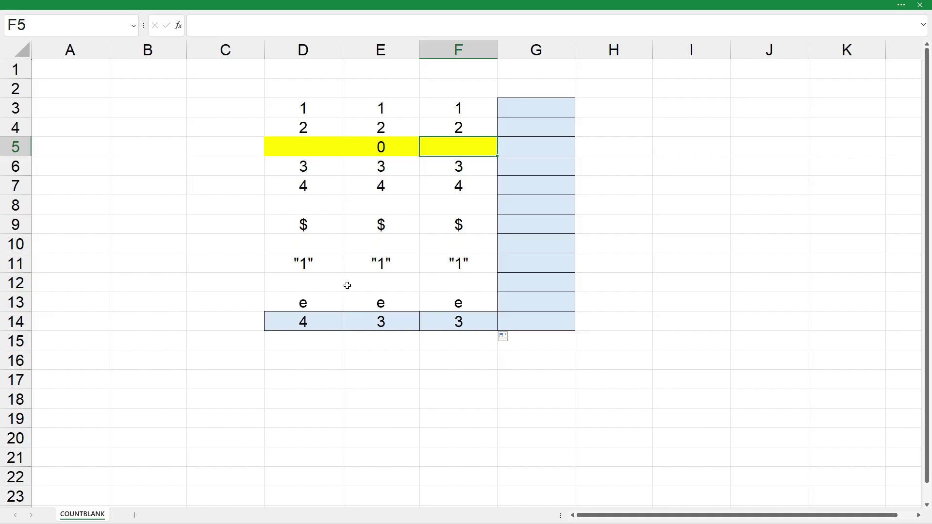
Step: Enter =COUNTBLANK(D3:F3) in G3 to count the blank cells in the first data row
click(558, 111)
text(=count)
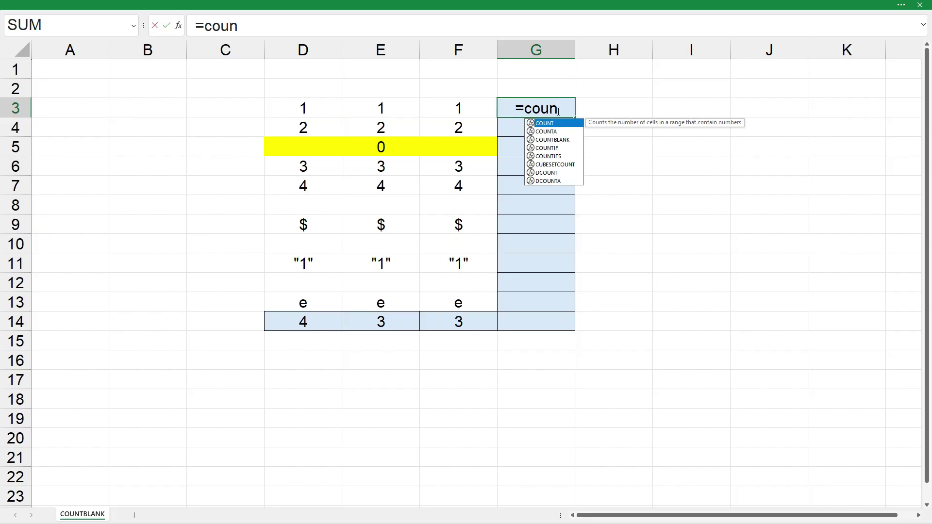
key(Down)
key(Down)
key(Tab)
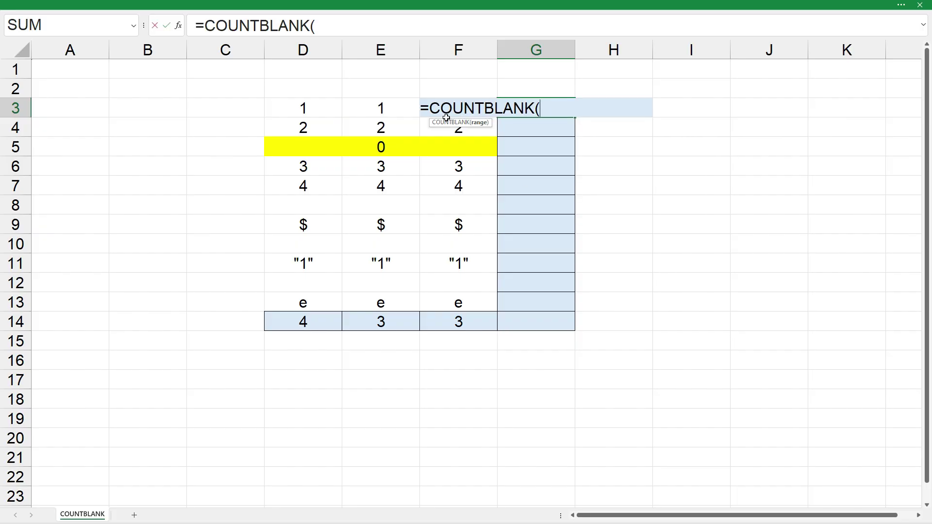
drag(316, 109, 430, 110)
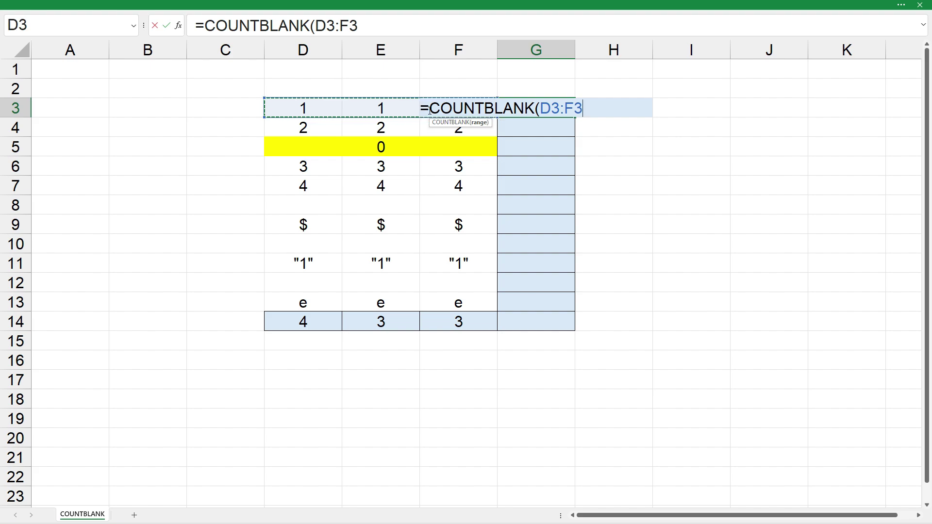
text())
key(Return)
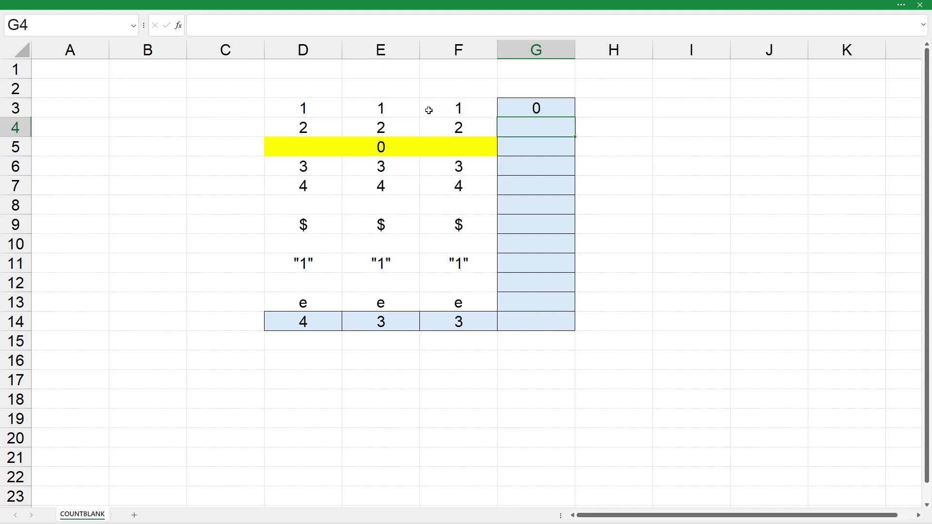
Step: Check the range referenced by the formula in G3 and fill the formula down through G13
click(523, 110)
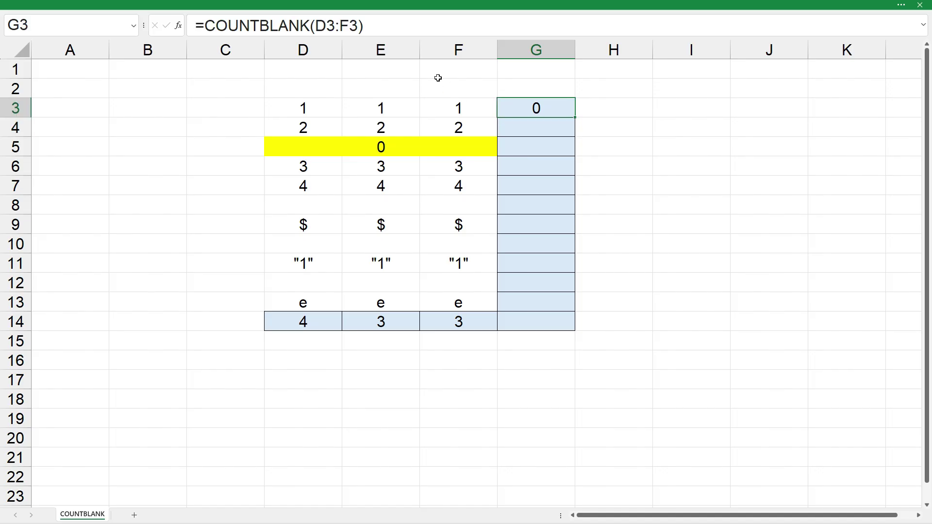
click(367, 26)
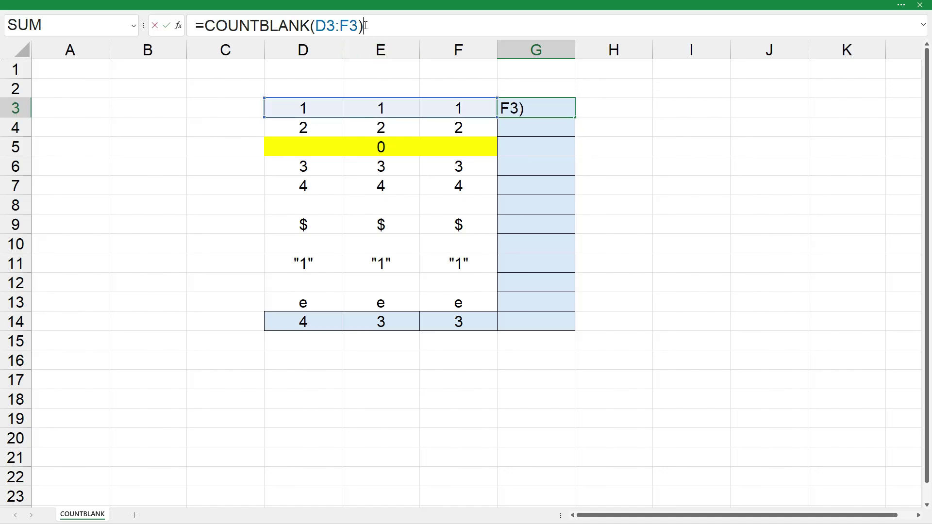
key(Escape)
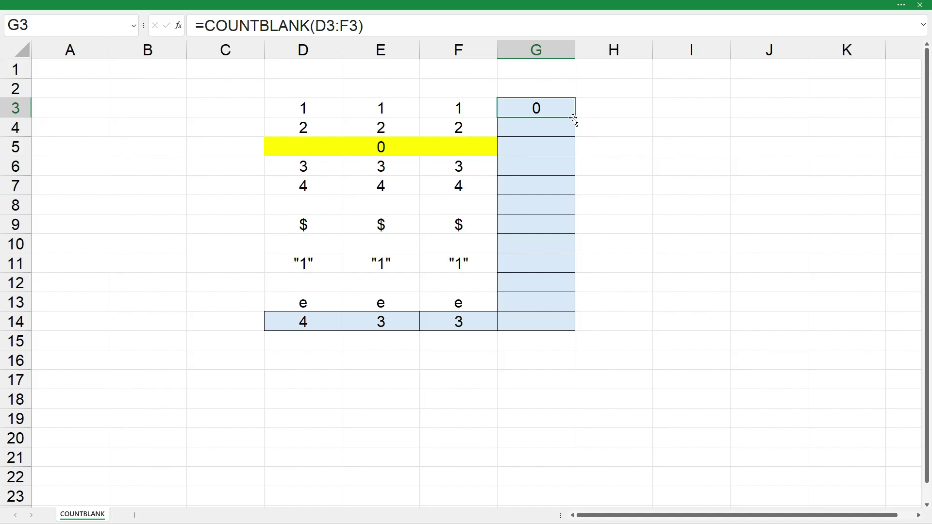
drag(574, 118, 562, 305)
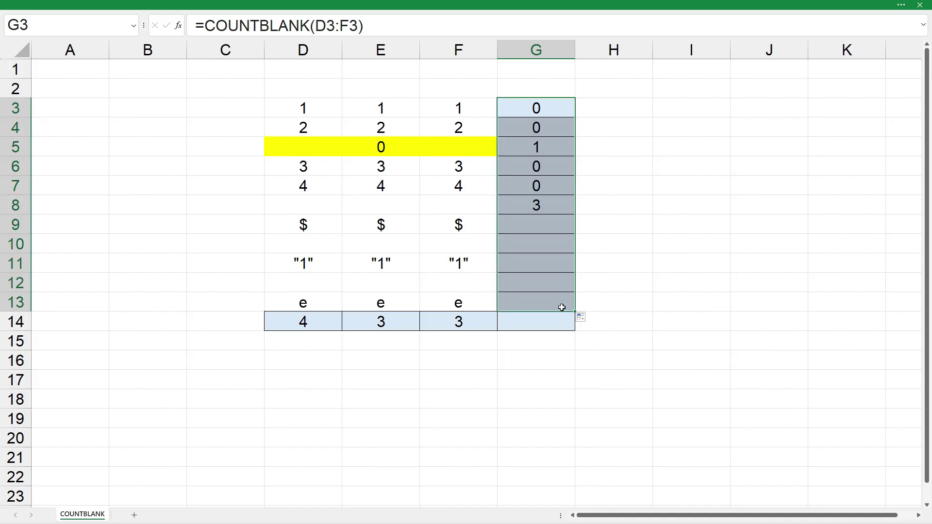
click(634, 188)
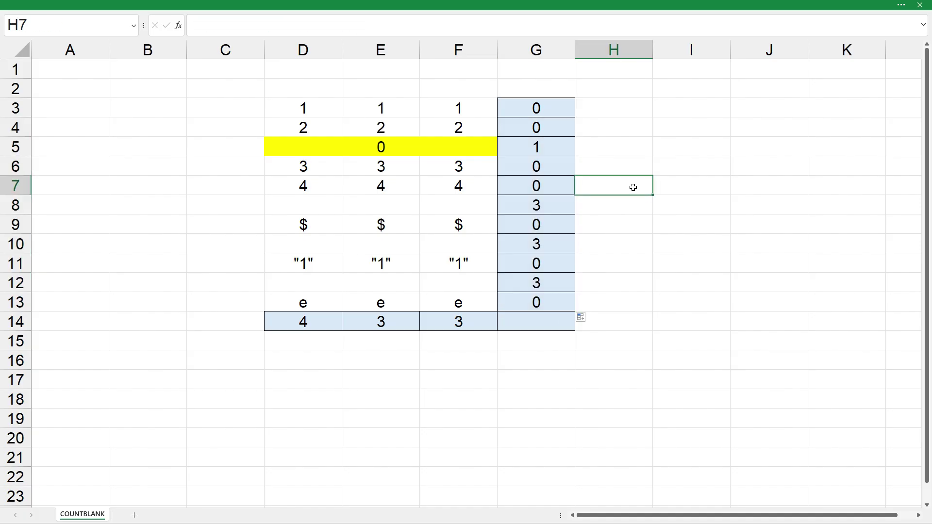
Step: Check which cells the filled COUNTBLANK formula in G6 references
click(551, 170)
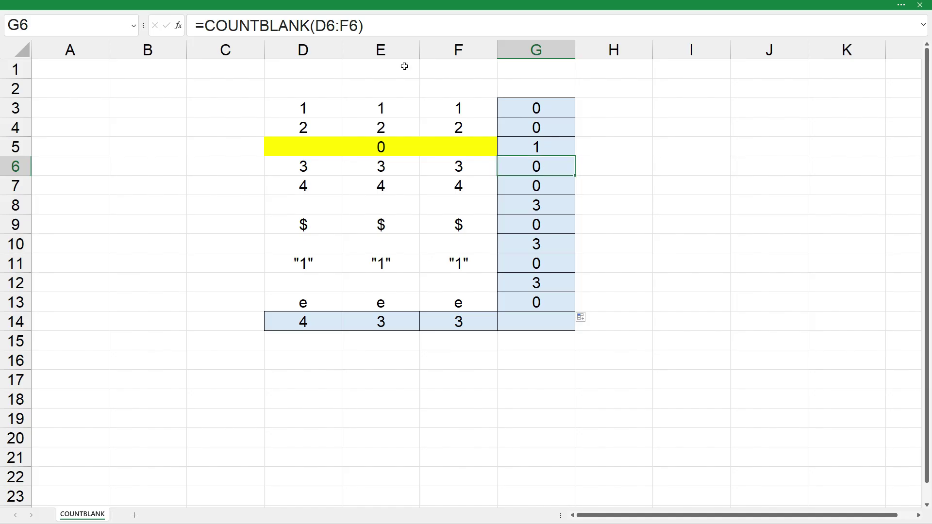
click(384, 26)
key(Escape)
Step: Examine the formula range in G5 and compare the contents of D5, E5 and F5 with its count
click(536, 146)
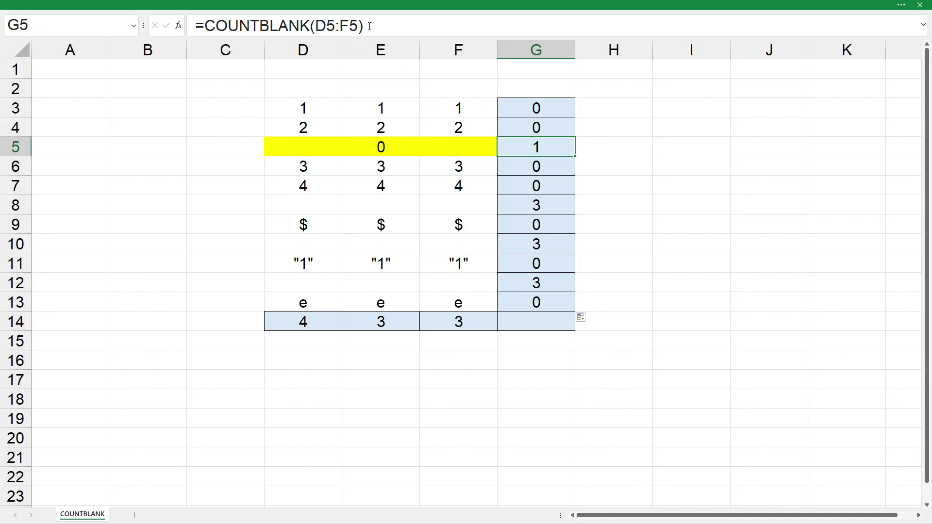
click(305, 148)
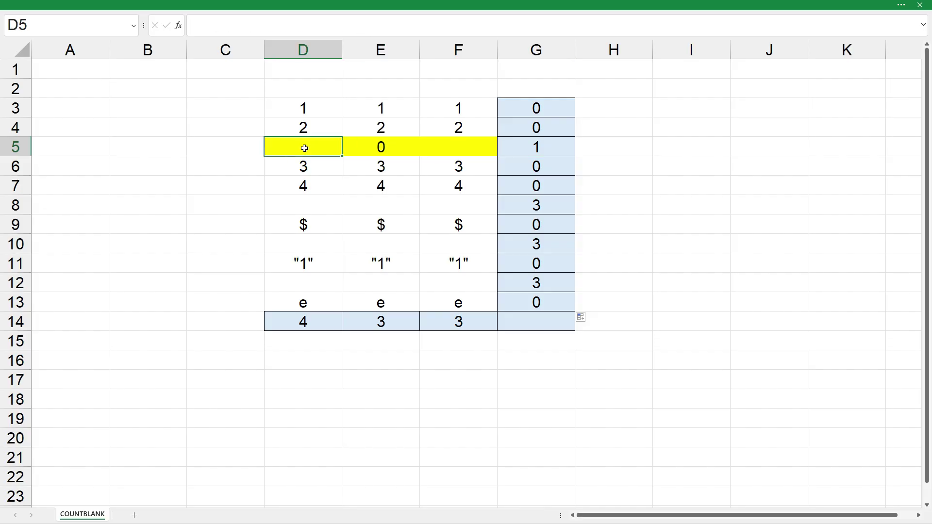
click(380, 147)
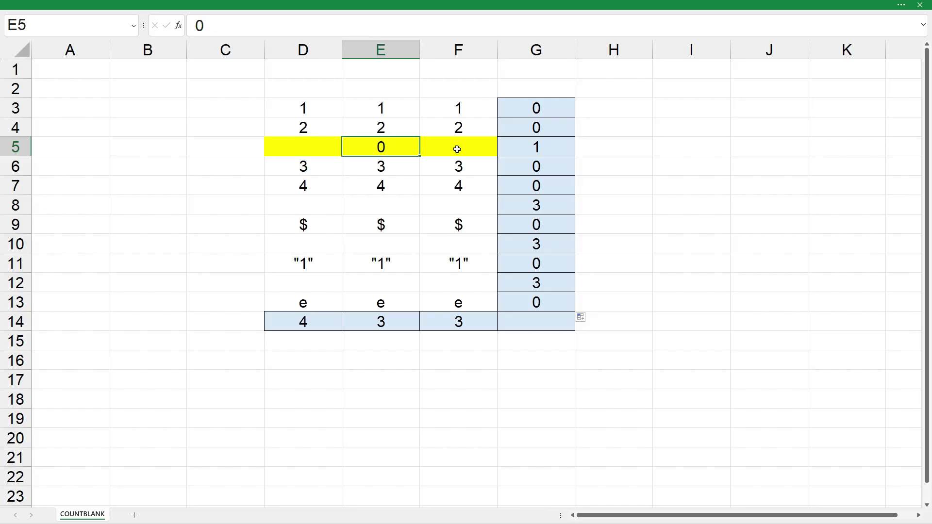
click(457, 149)
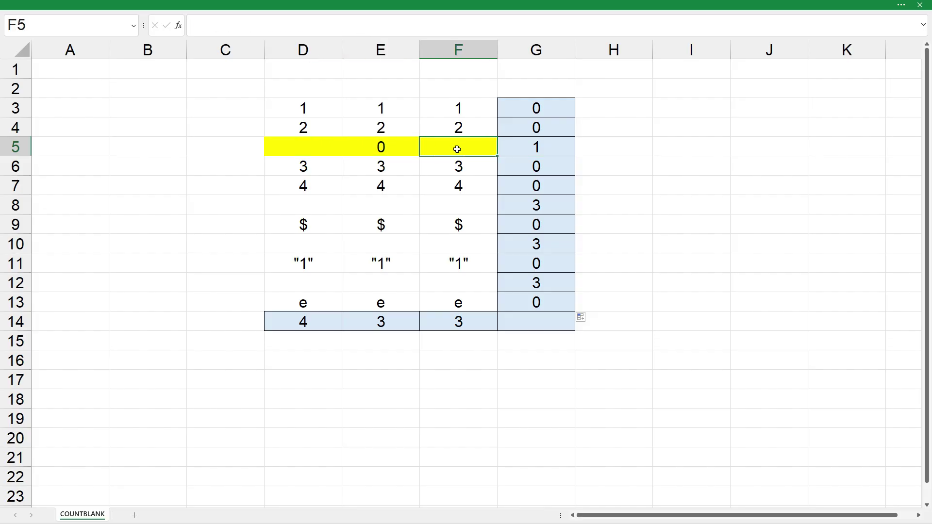
click(318, 150)
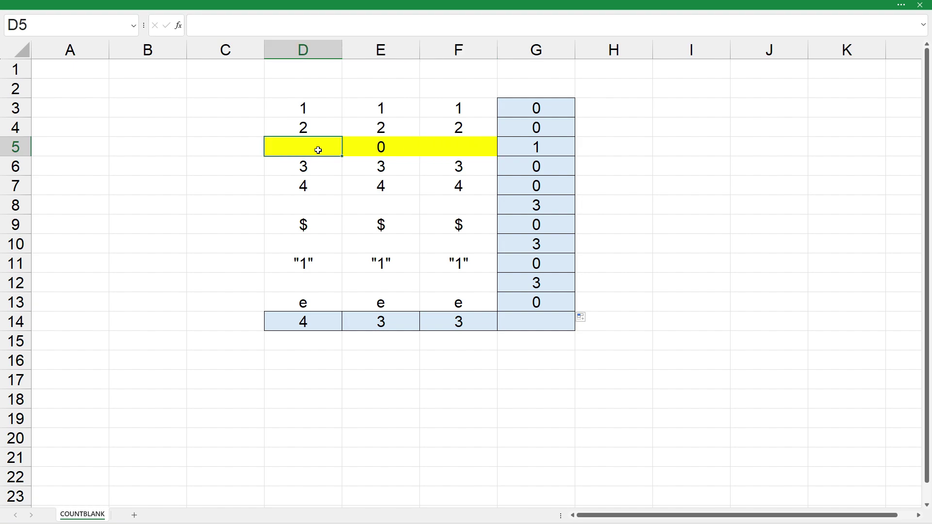
click(526, 148)
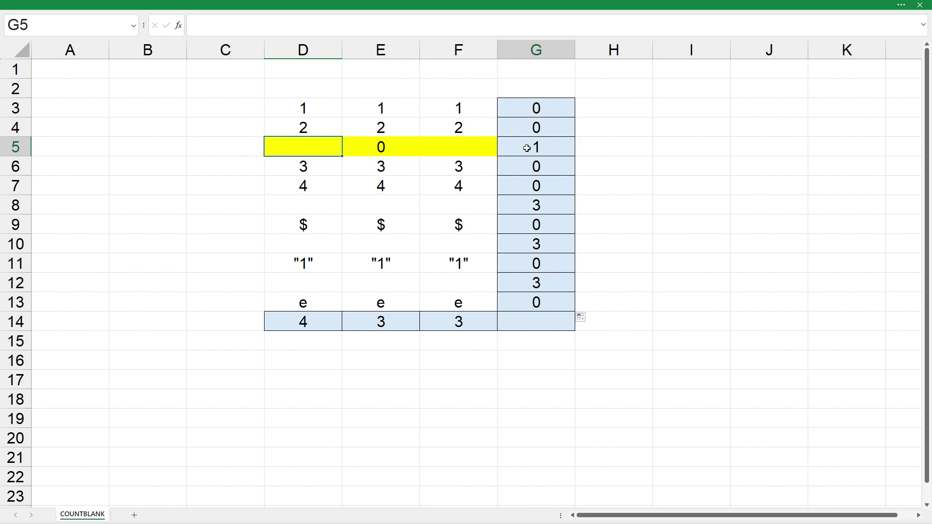
click(385, 24)
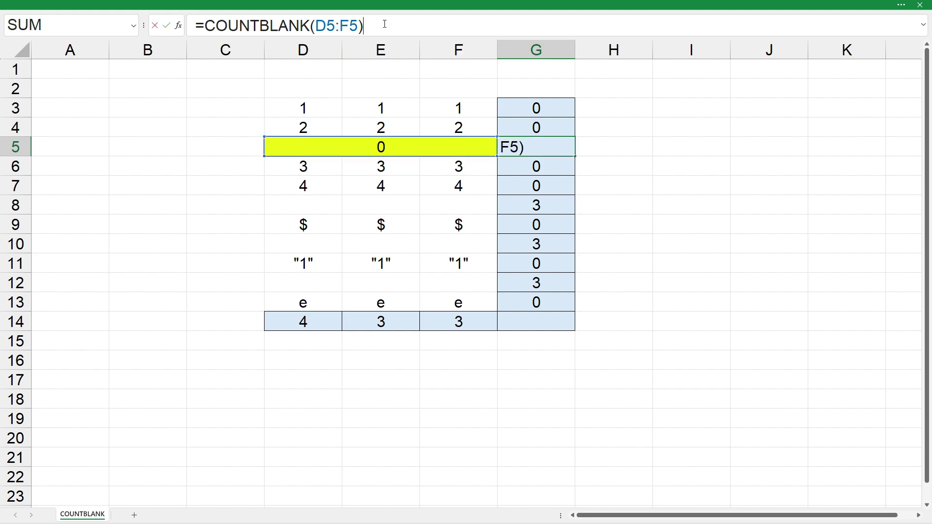
key(Escape)
Step: Check which cells the COUNTBLANK formula in G8 references
click(507, 206)
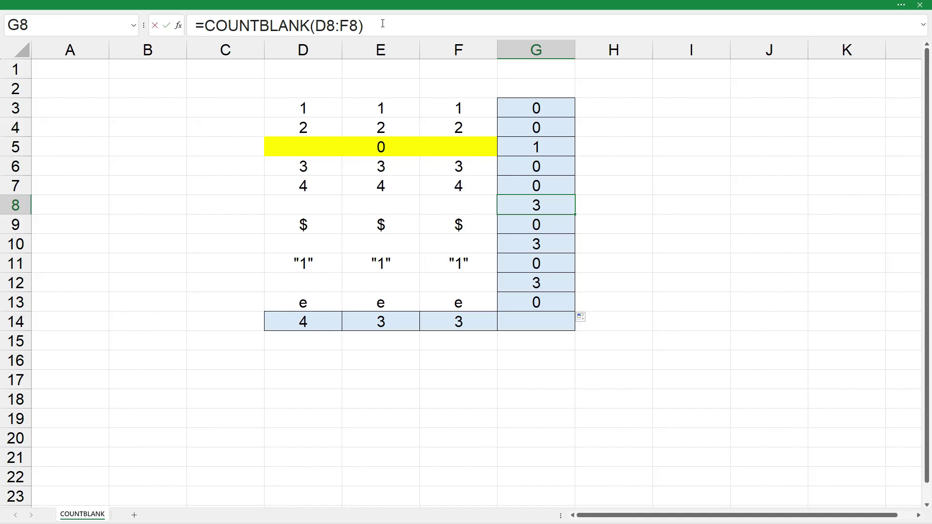
click(383, 23)
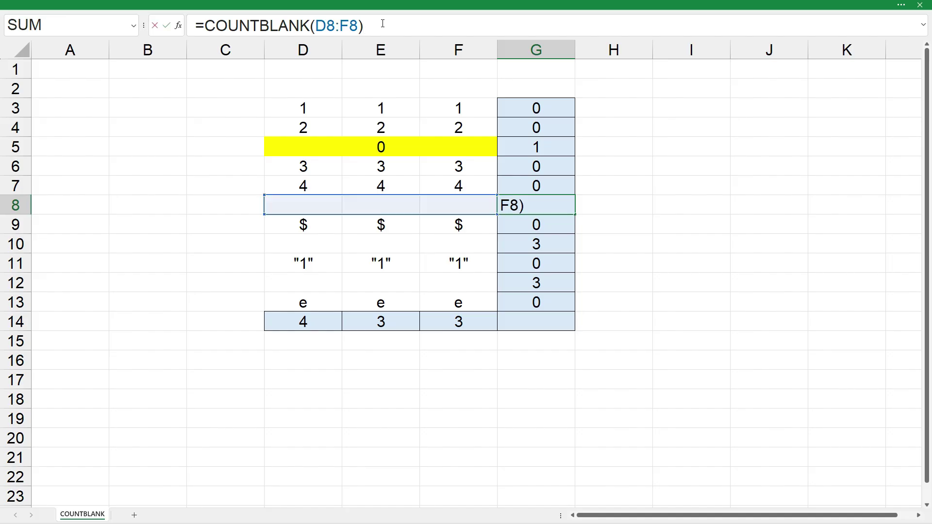
key(Escape)
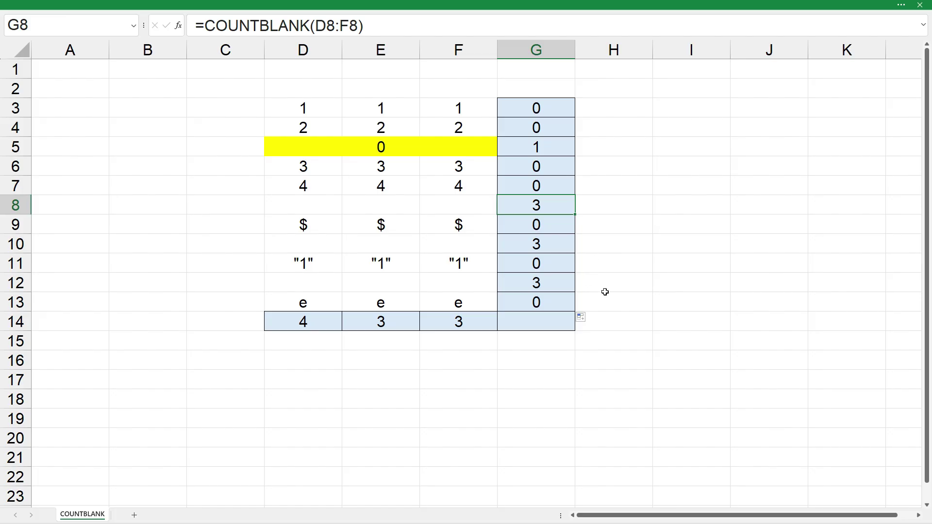
Step: Enter =COUNTBLANK(D3:F13) in G14 to count the blanks across the whole data block
click(531, 323)
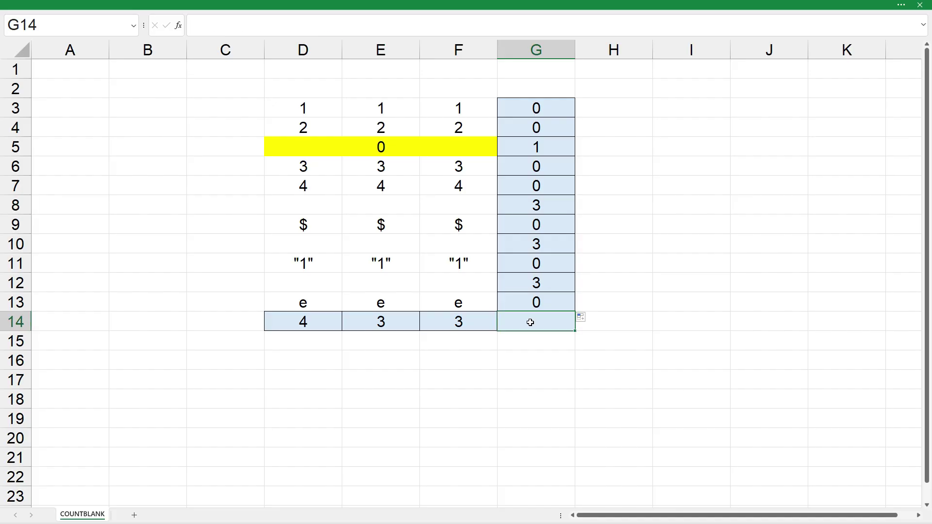
text(=countb)
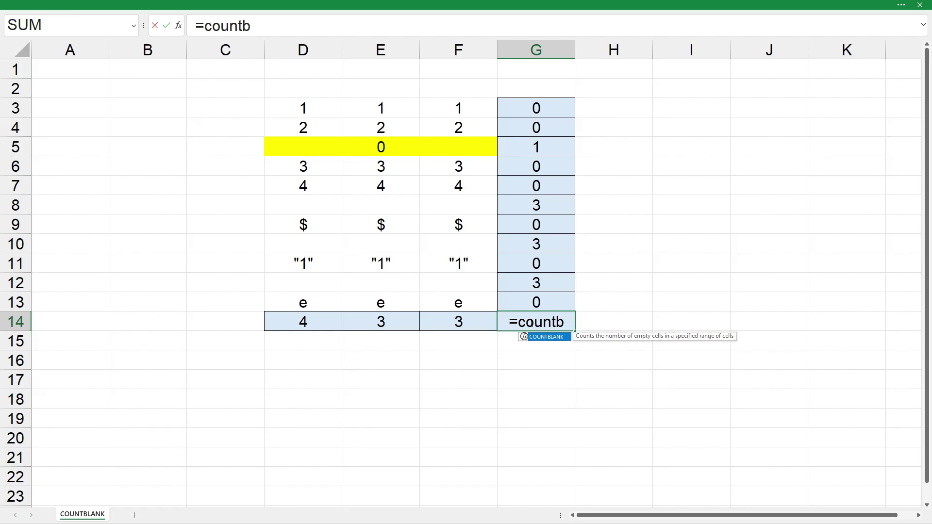
key(Tab)
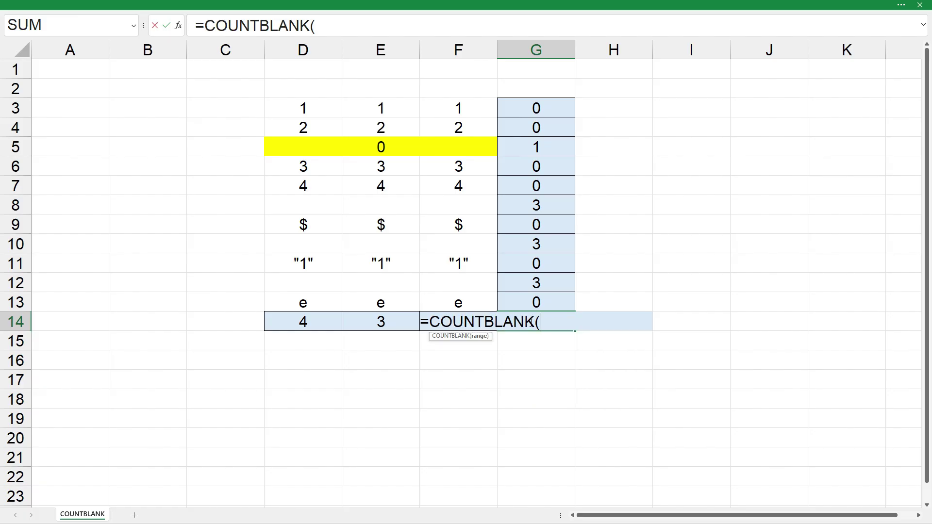
drag(479, 301, 326, 107)
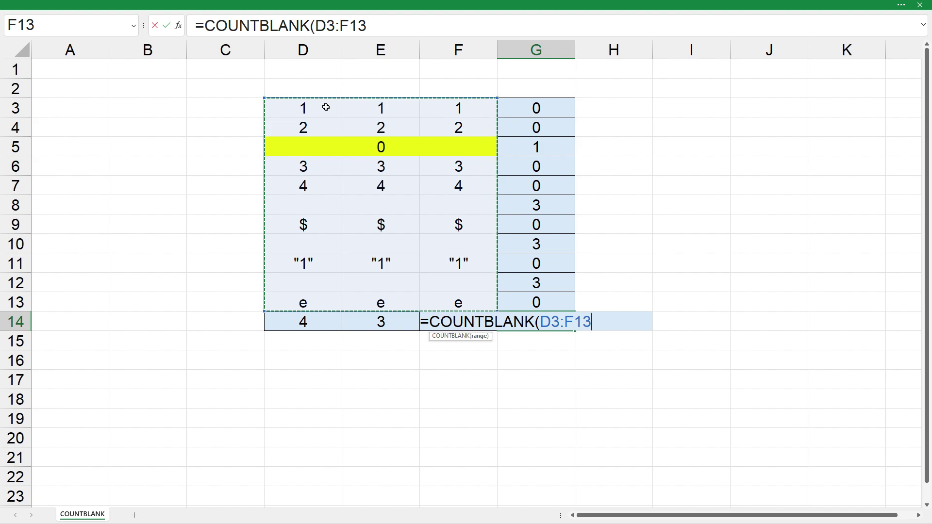
text())
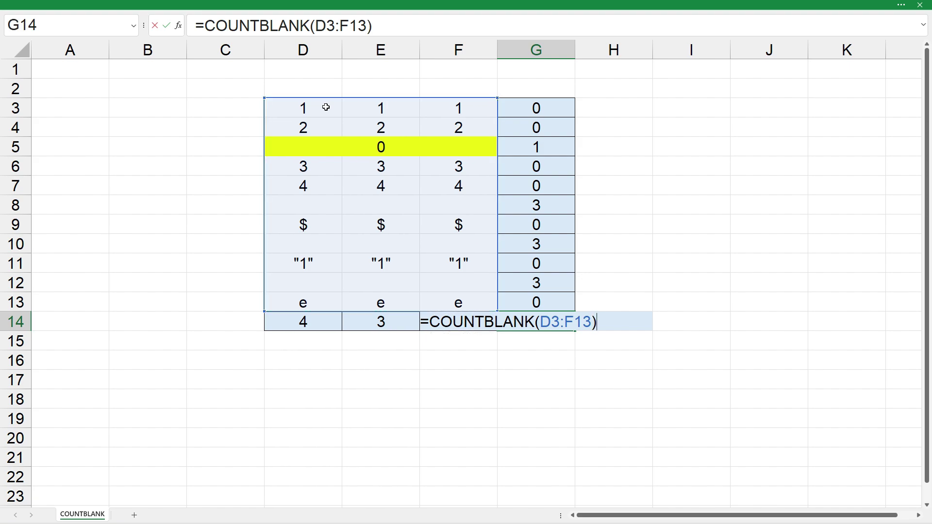
key(Return)
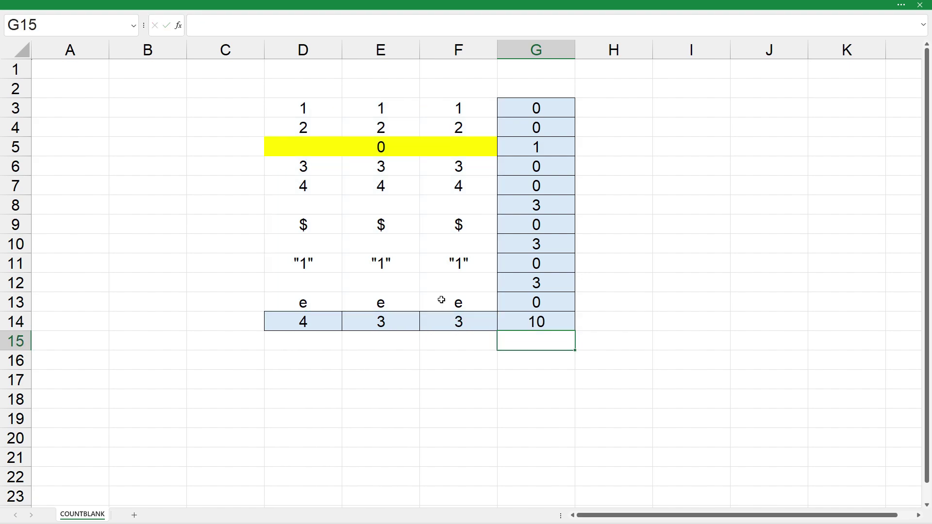
Step: Inspect the range referenced by the formula in G14, keeping the formula as it is
click(509, 322)
key(F2)
click(357, 25)
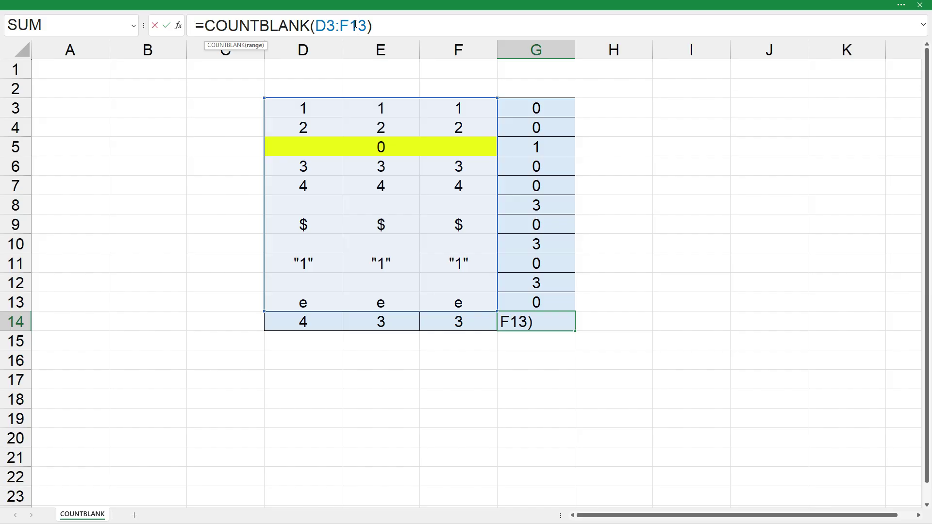
key(ctrl+Return)
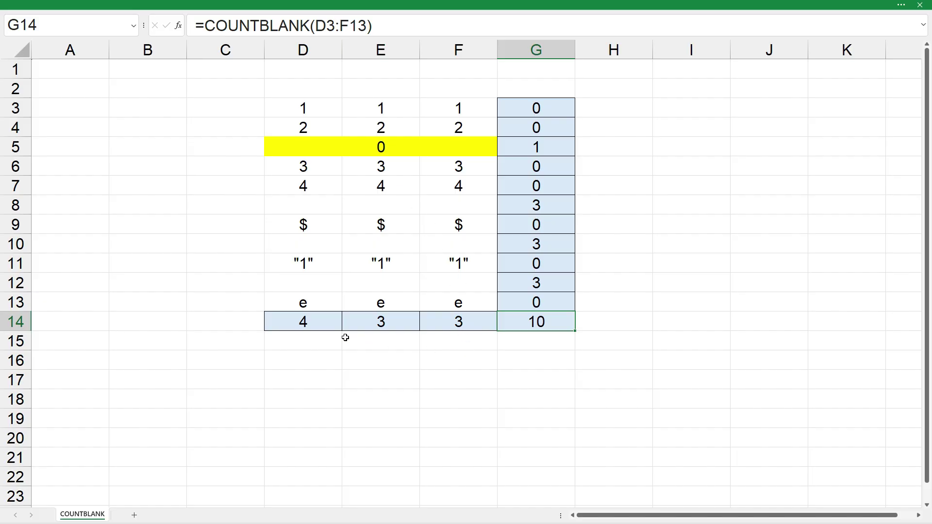
Step: Compare the column counts in D14:F14 and the row counts in G3:G13 with the overall count in G14
drag(324, 320, 435, 325)
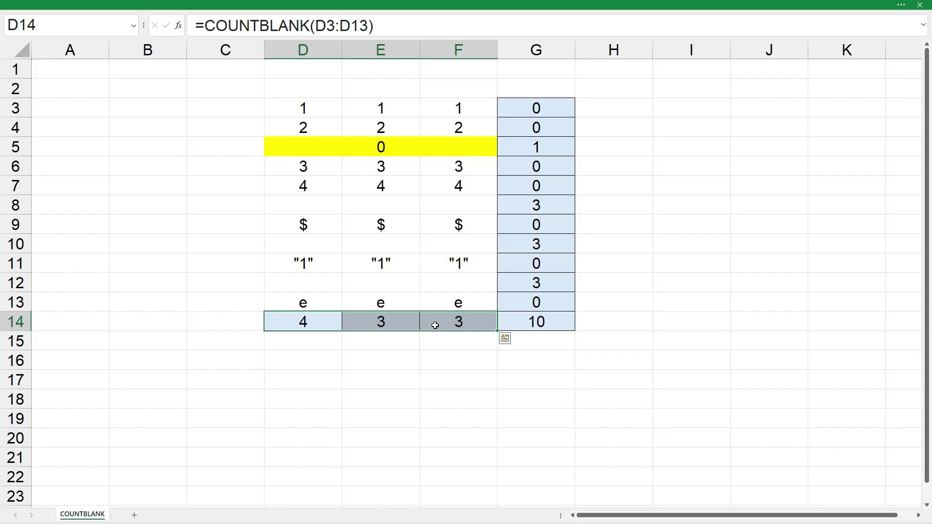
drag(547, 109, 545, 301)
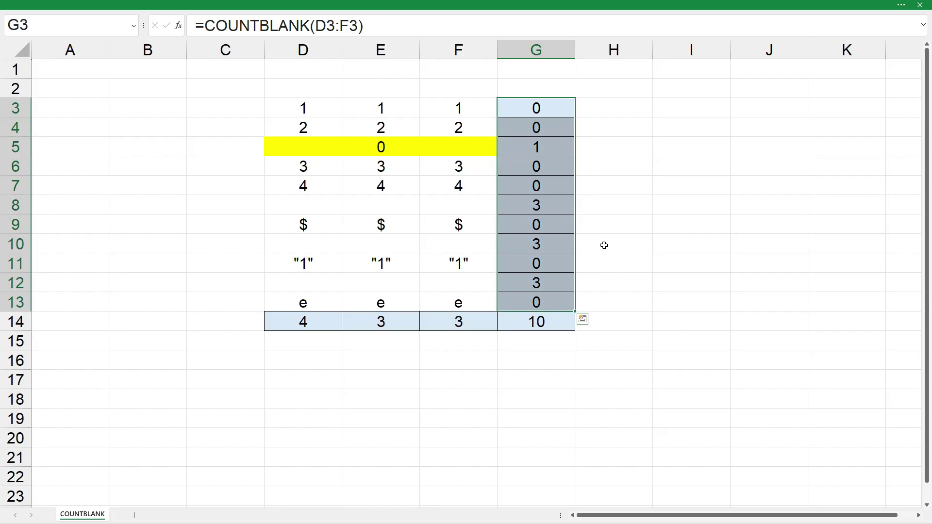
click(599, 323)
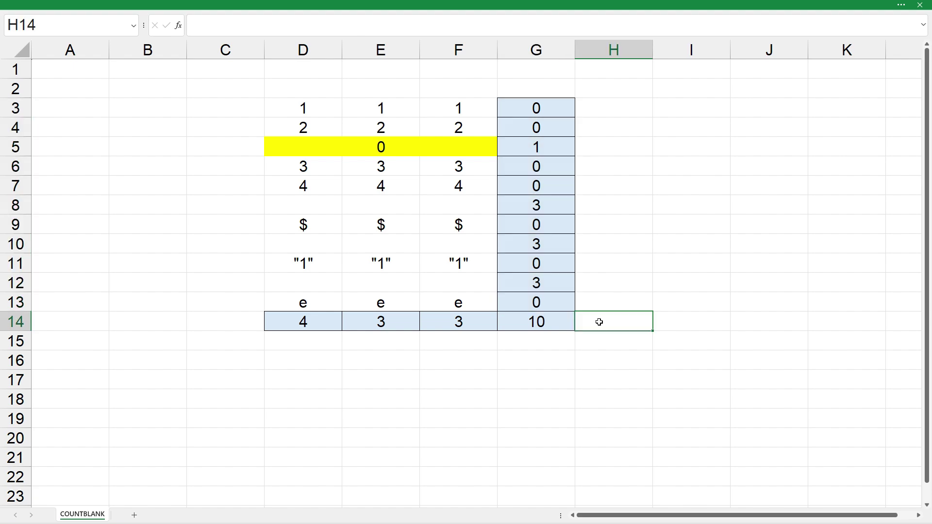
click(532, 322)
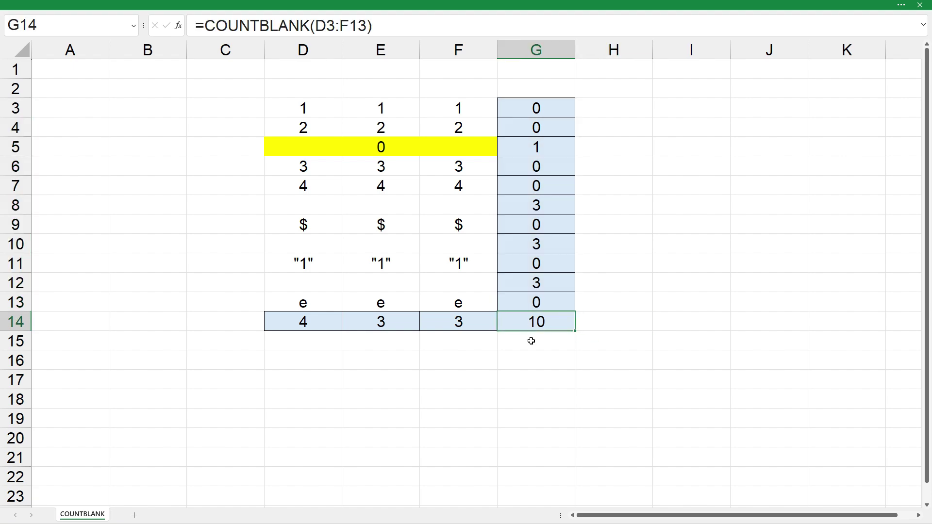